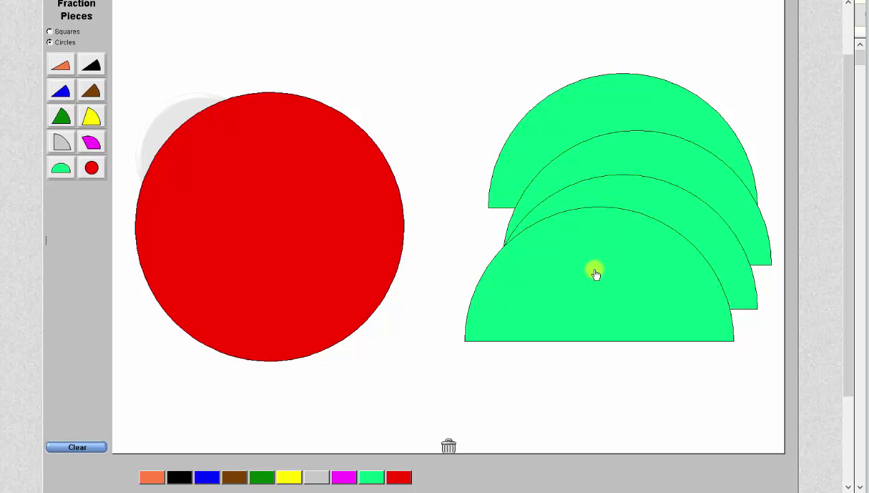
Lay two green halves on the red circle, then lift one off to show one half
drag(546, 266, 286, 175)
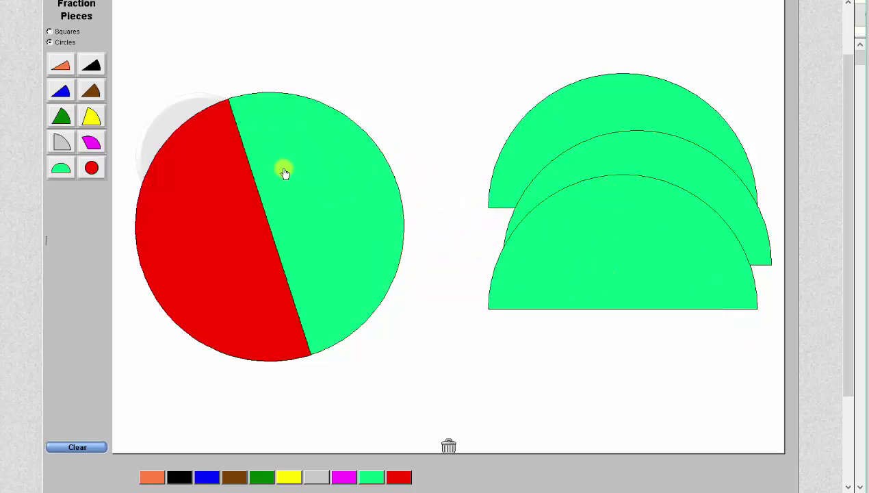
drag(583, 245, 192, 235)
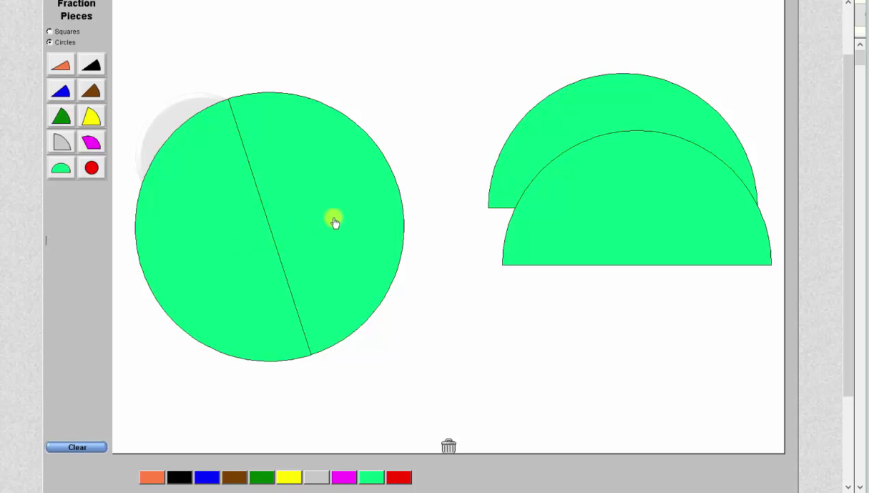
drag(334, 223, 654, 267)
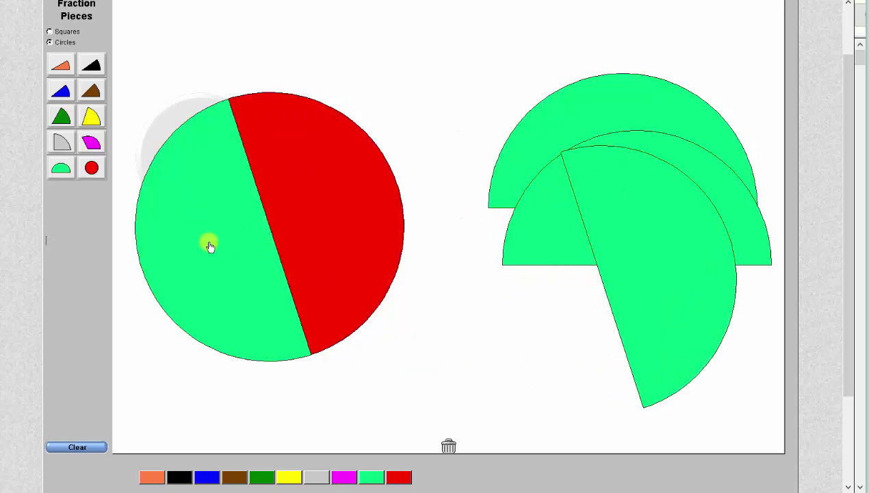
Write 1/2 for item a), cover the circle with two green halves, and discard the spare
drag(584, 87, 594, 122)
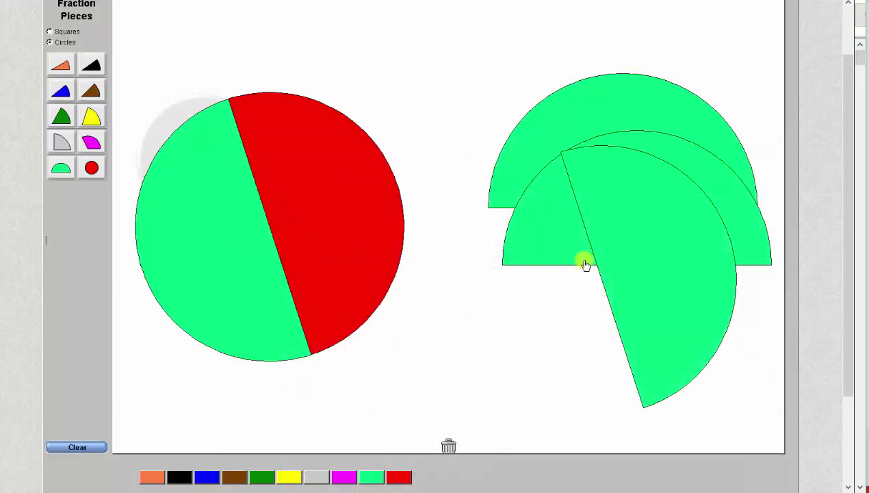
drag(582, 262, 318, 219)
drag(582, 252, 448, 446)
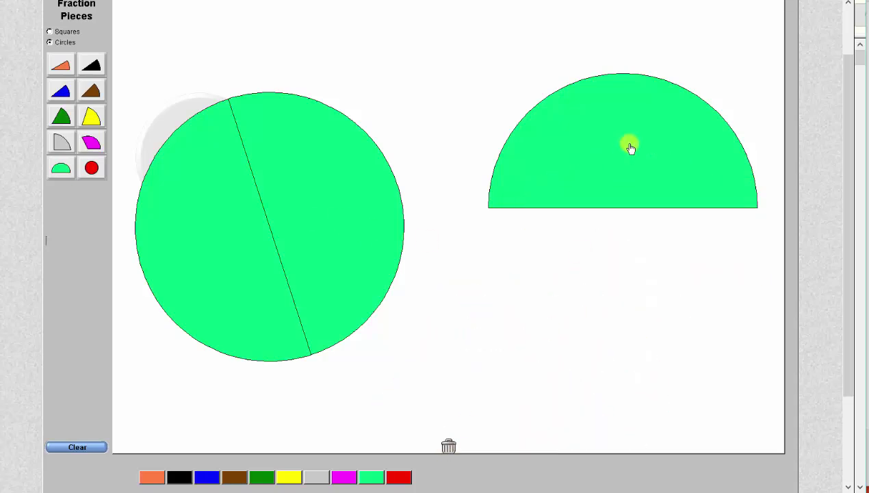
Set the third green half beside the covered circle and return to the worksheet
drag(630, 148, 594, 159)
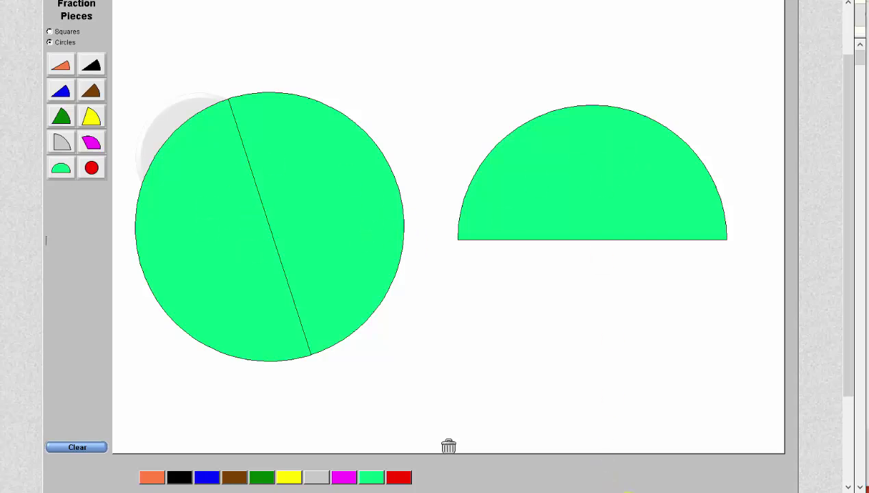
click(614, 489)
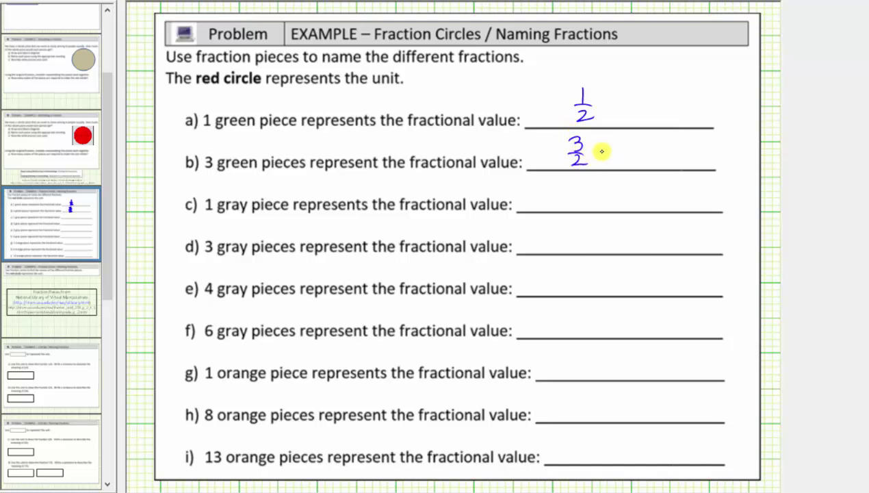
Extend item b) to read 3/2 = 1 1/2, then place the gray quarter pieces beside the red circle
mouse_move(632, 145)
mouse_down()
mouse_move(630, 161)
mouse_move(661, 152)
mouse_up()
drag(644, 157, 662, 166)
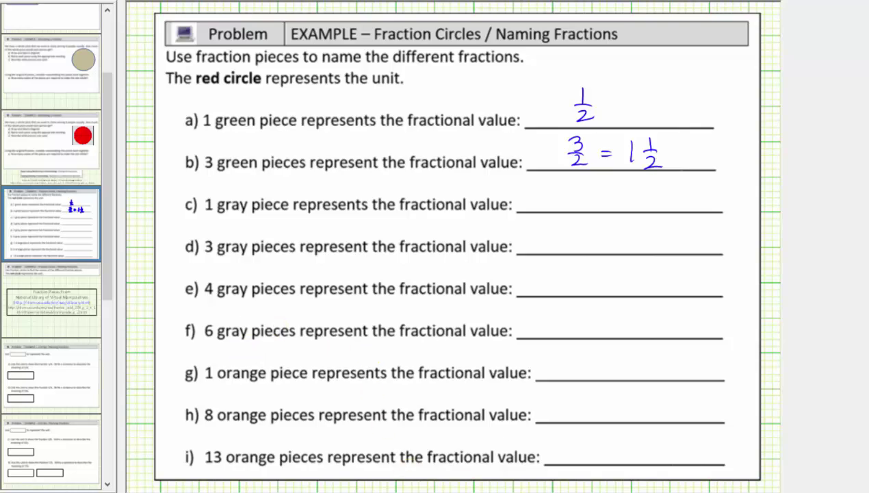
drag(461, 219, 627, 295)
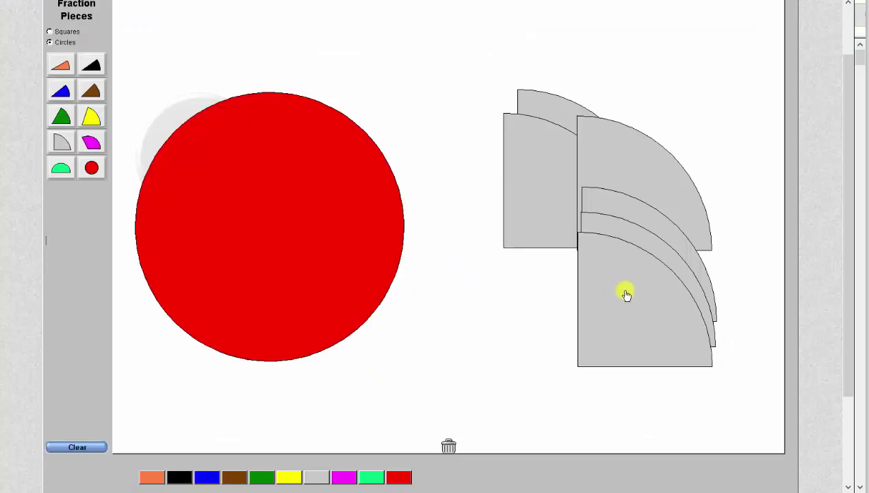
Fill the red circle with four gray quarters, then remove three, leaving one quarter
drag(635, 305, 339, 209)
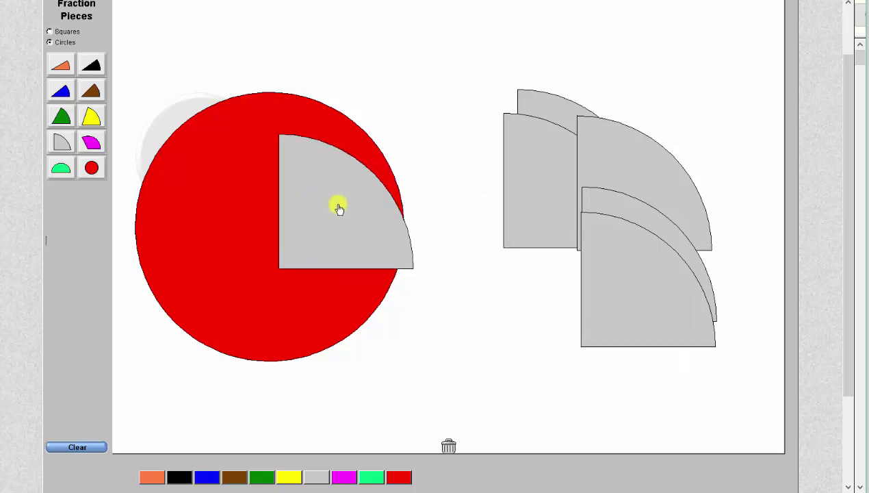
drag(507, 182, 289, 184)
drag(547, 178, 316, 205)
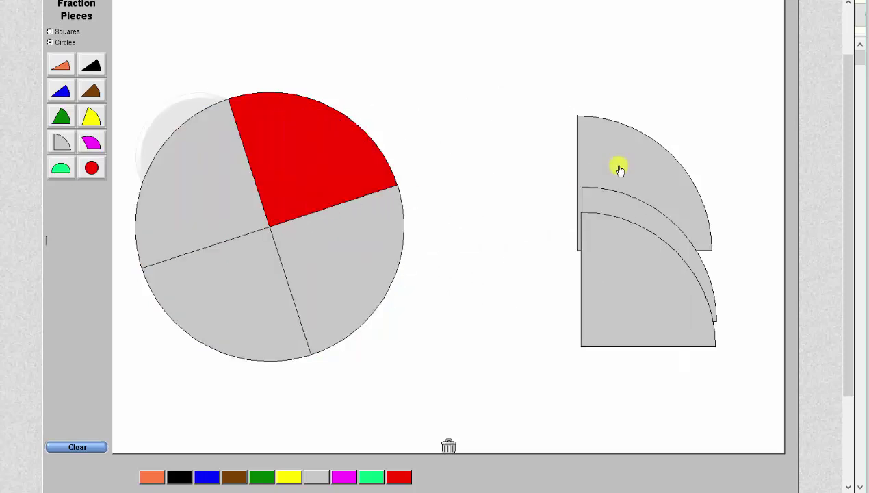
drag(619, 170, 285, 142)
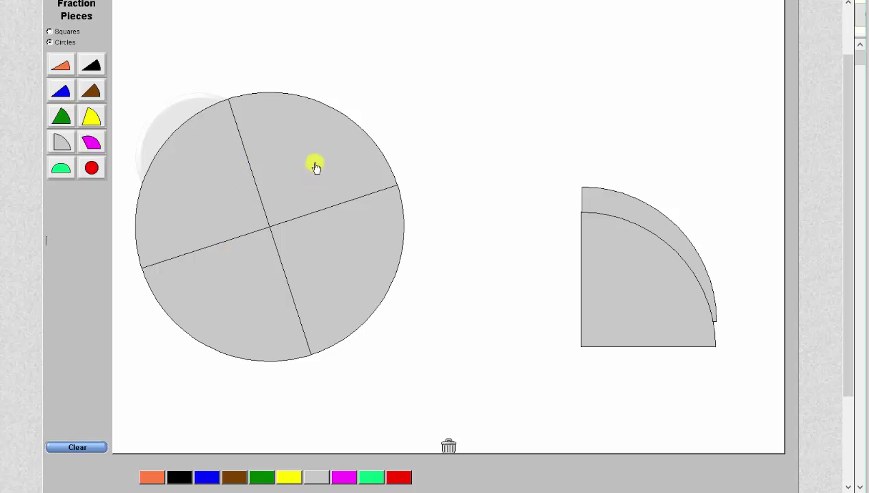
drag(315, 166, 492, 93)
drag(375, 249, 596, 174)
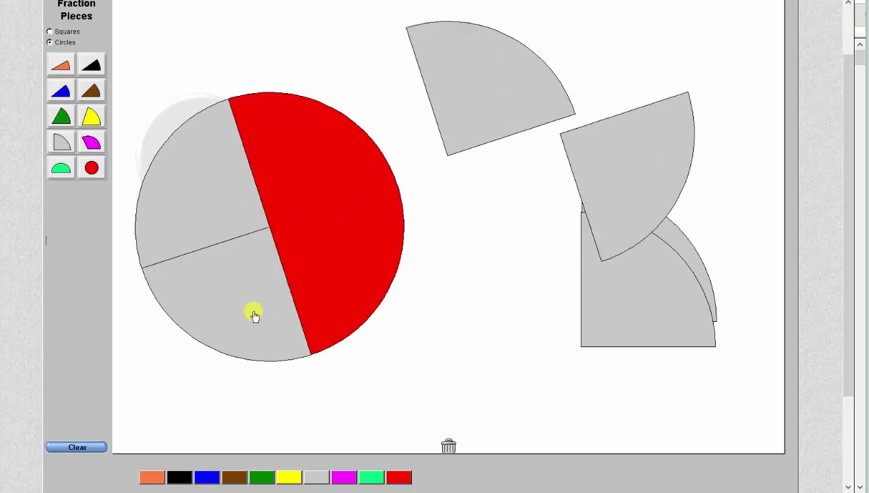
drag(254, 315, 660, 255)
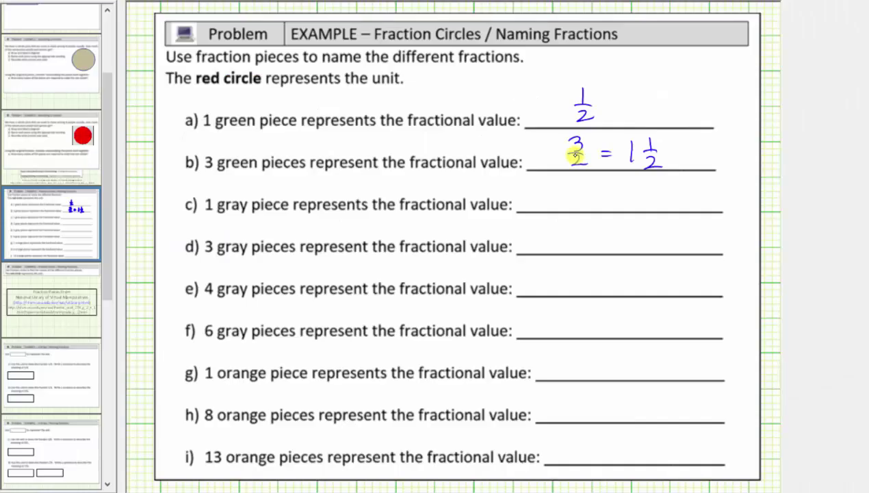
Write 1/4 for item c) and lay two gray quarters back on the circle
mouse_move(574, 195)
mouse_down()
mouse_move(591, 194)
mouse_move(592, 204)
mouse_up()
drag(587, 198, 586, 210)
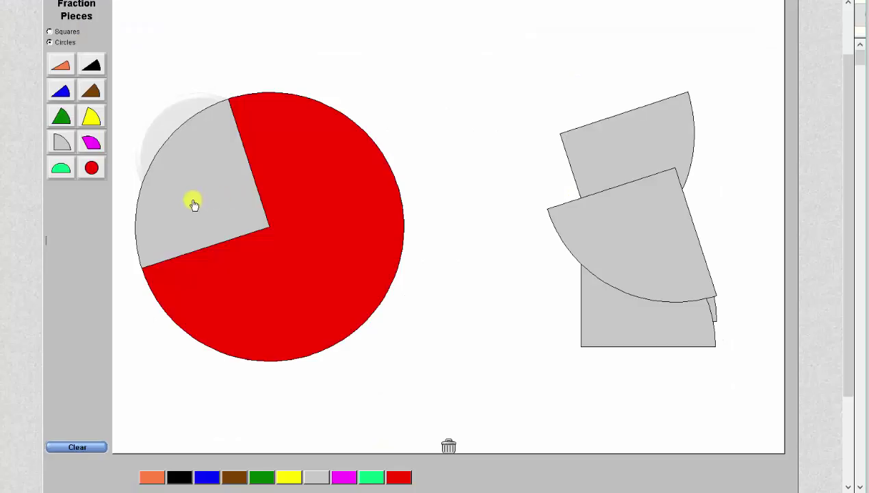
drag(638, 140, 297, 146)
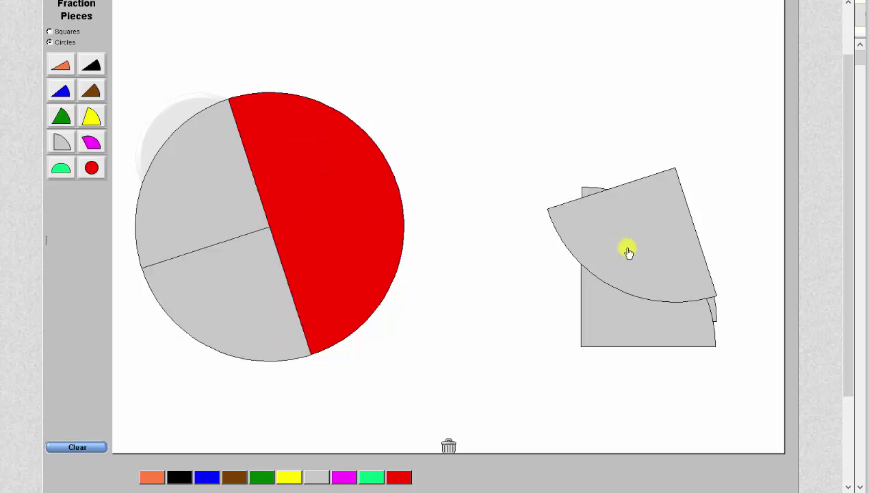
drag(627, 250, 319, 225)
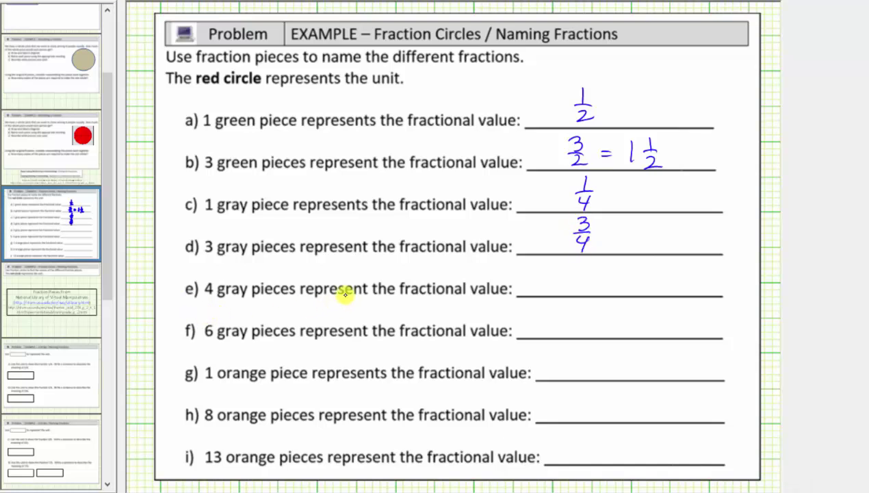
Return to the Fraction Pieces applet with gray quarters on the red circle
mouse_move(388, 485)
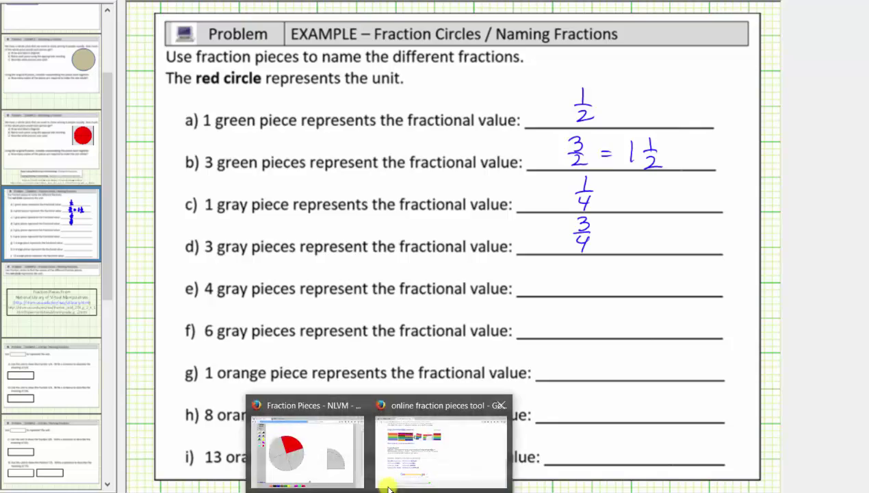
click(334, 458)
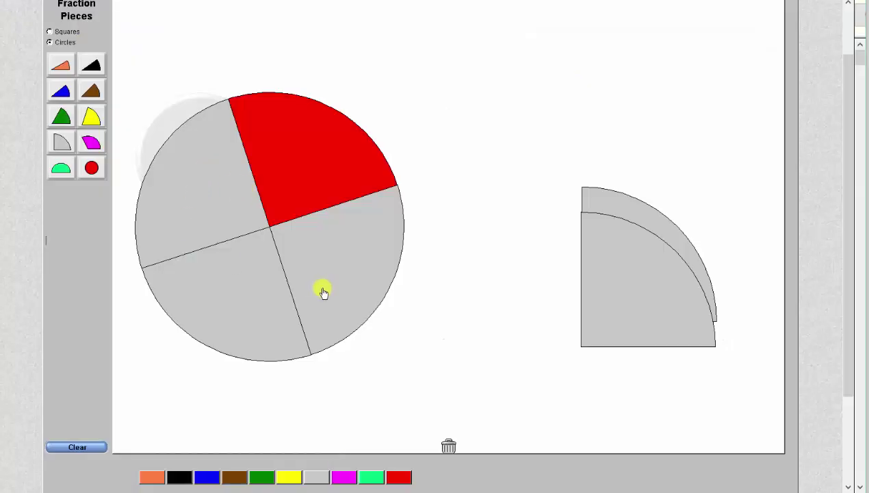
Cover the last red quarter with a gray piece and write 4/4 for item e)
drag(613, 299, 275, 160)
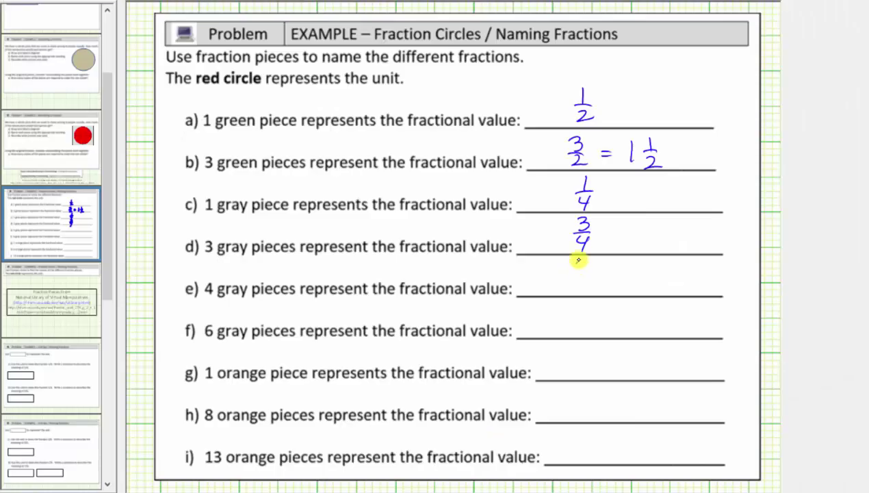
drag(578, 260, 583, 294)
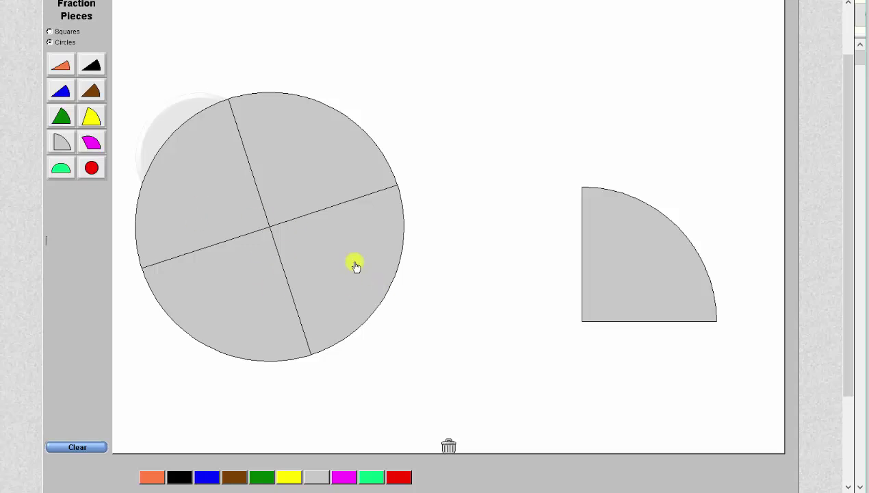
Move the filled gray circle to the right and add a new red unit circle
mouse_move(130, 46)
mouse_down()
mouse_move(124, 86)
mouse_move(148, 371)
mouse_move(394, 423)
mouse_up()
drag(312, 258, 607, 215)
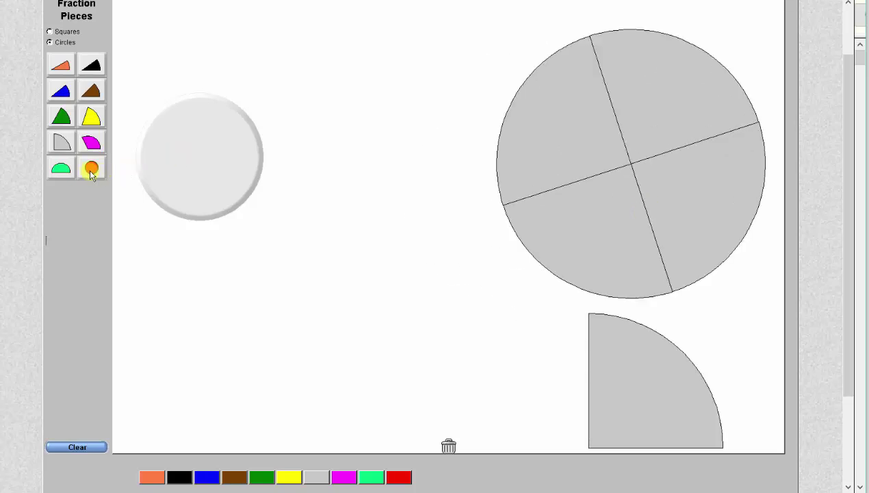
click(92, 169)
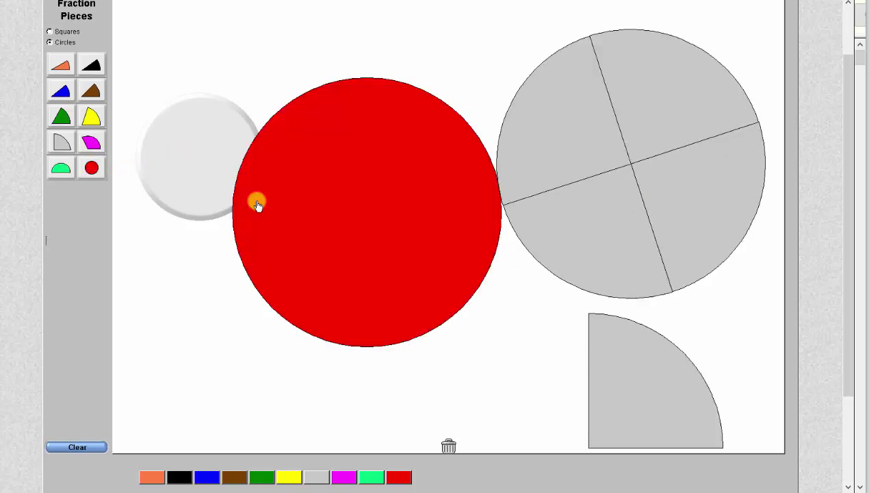
Create two gray quarters and fit them into the new red circle, covering half
click(59, 146)
drag(495, 219, 479, 349)
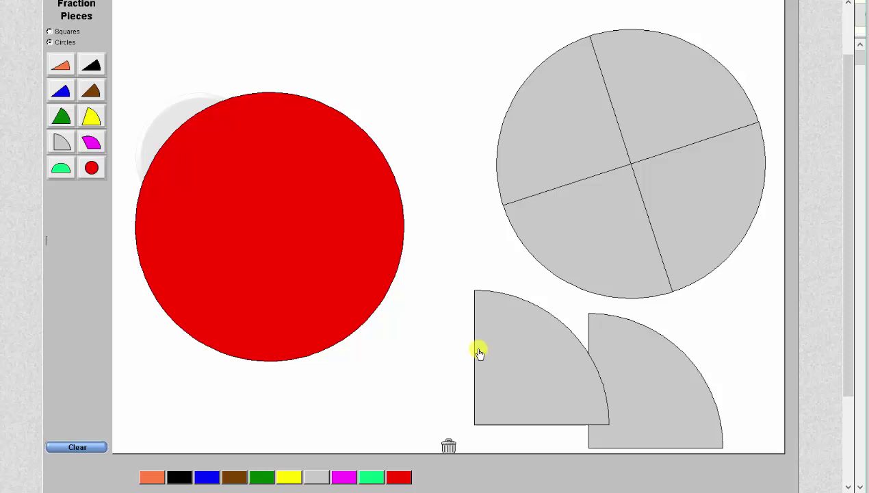
click(62, 144)
drag(470, 273, 487, 373)
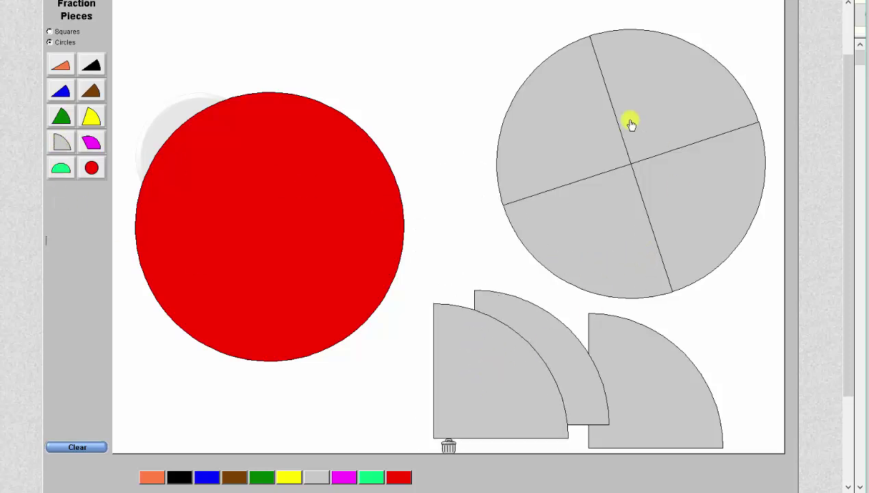
drag(463, 361, 288, 177)
drag(514, 365, 304, 170)
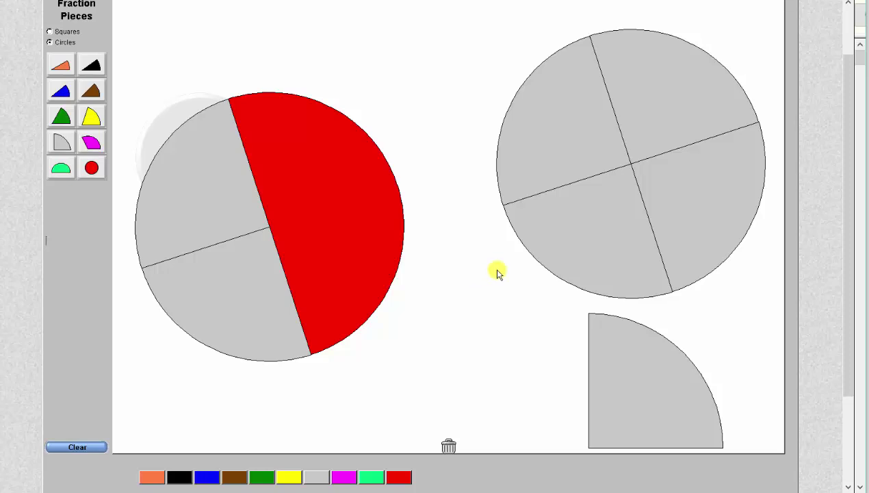
Create three green half pieces and set them near the bottom
click(61, 169)
drag(388, 204, 460, 386)
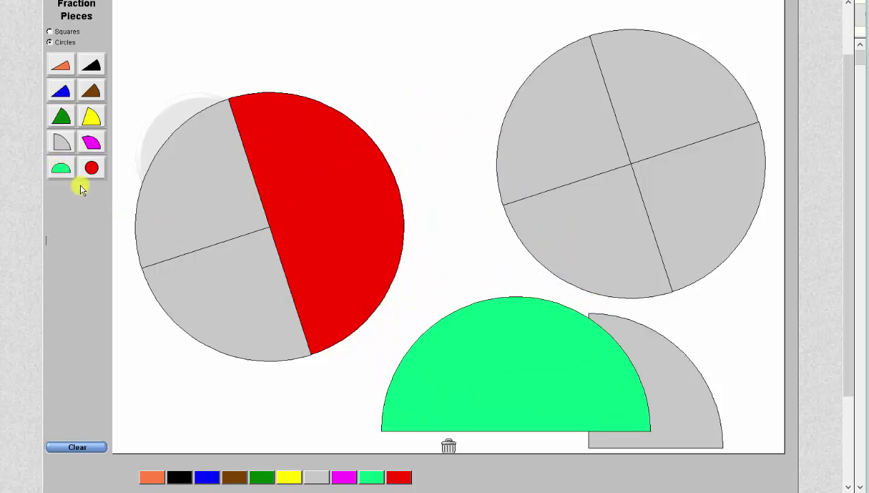
click(58, 177)
drag(368, 210, 466, 373)
click(59, 164)
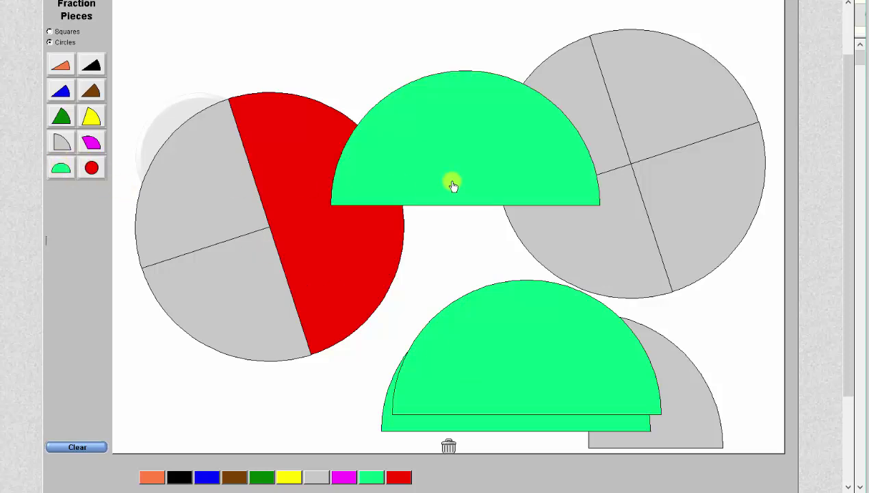
drag(451, 184, 547, 383)
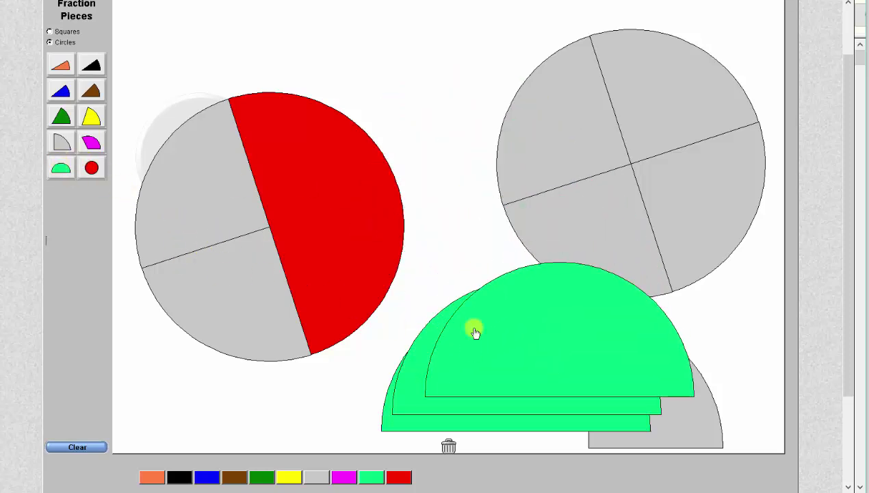
Cover the red circle's gray half with a green half, then move that circle right
drag(566, 335, 232, 256)
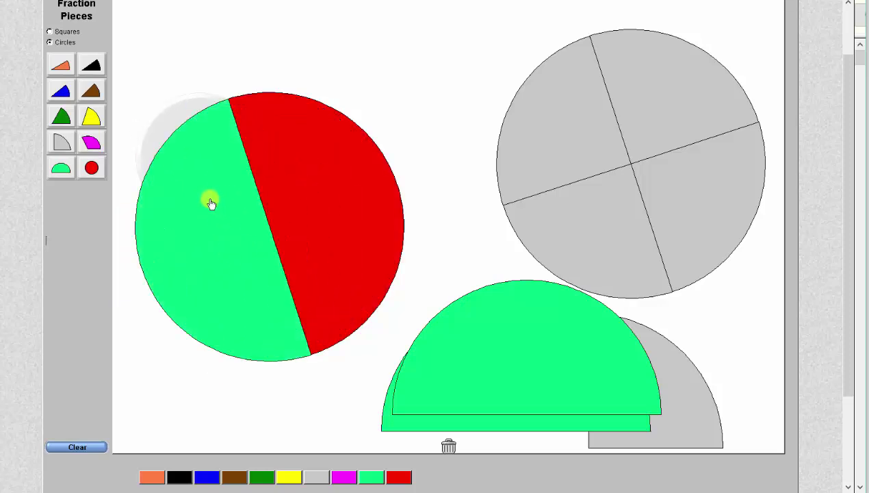
drag(133, 50, 415, 411)
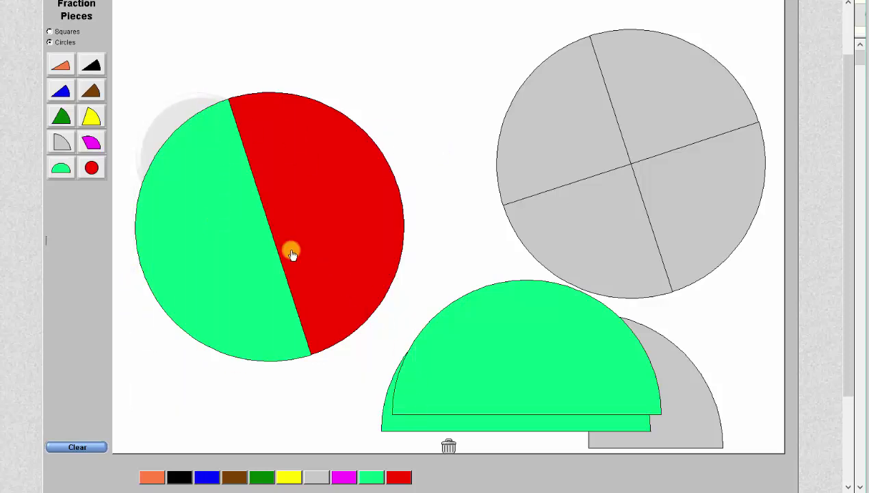
drag(272, 230, 618, 275)
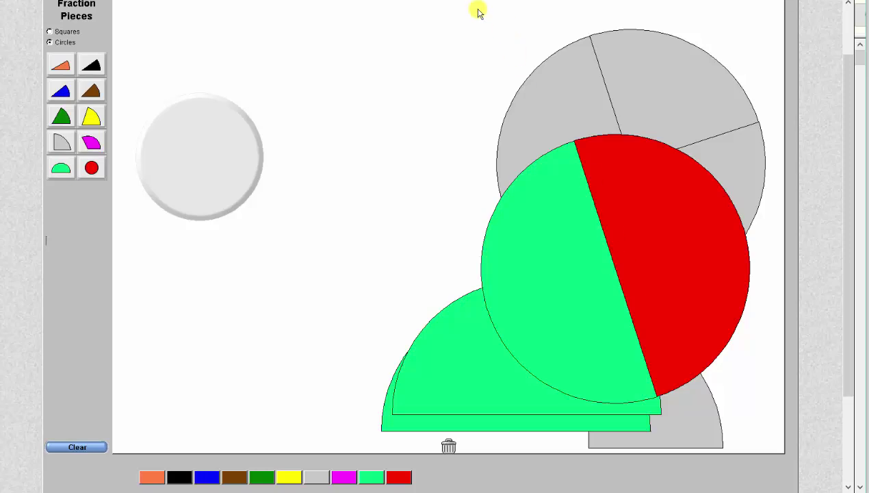
Rearrange the circles and snap two green halves onto the gray quartered circle
drag(467, 15, 784, 313)
mouse_move(665, 103)
mouse_down()
mouse_move(530, 89)
mouse_move(665, 107)
mouse_up()
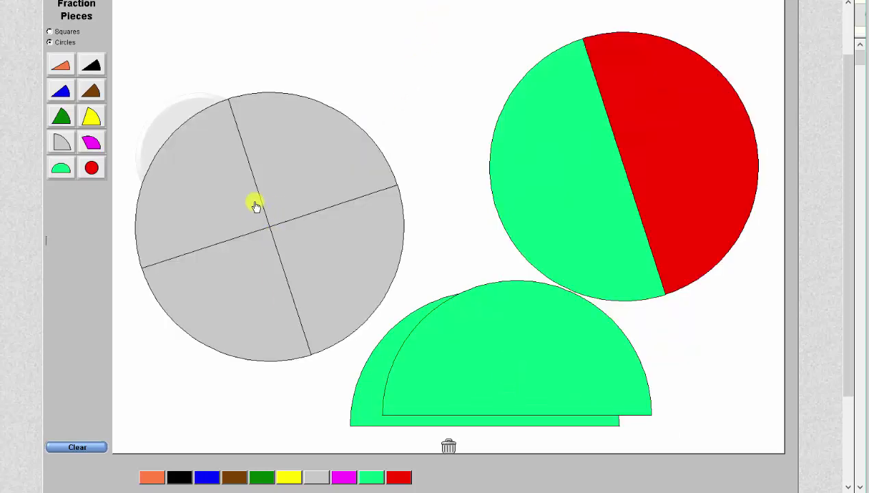
drag(537, 360, 287, 192)
drag(492, 378, 243, 245)
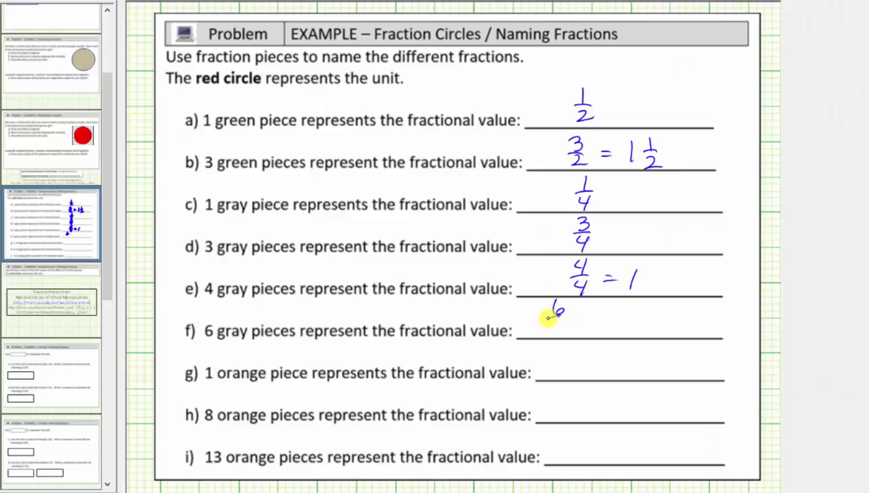
Write 6/4 for item f) and begin an equals sign after it
drag(562, 320, 560, 335)
drag(577, 318, 626, 331)
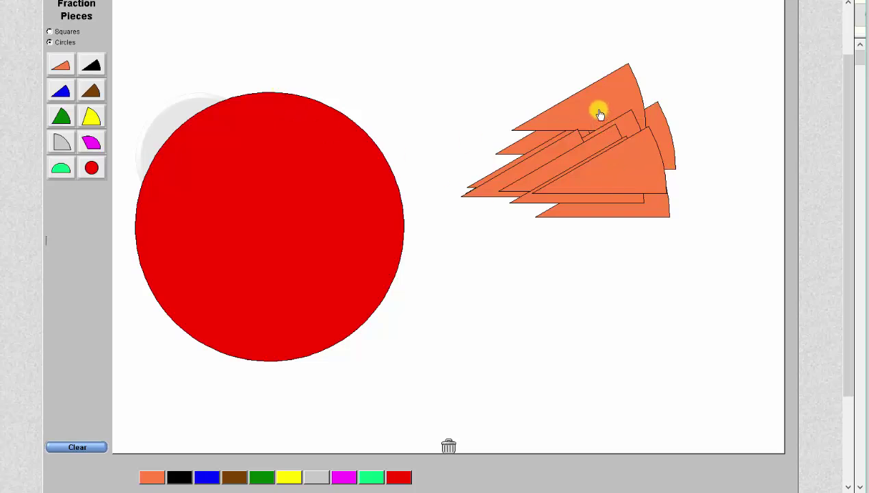
Fill the whole red circle with twelve orange twelfth slices
drag(602, 103, 369, 154)
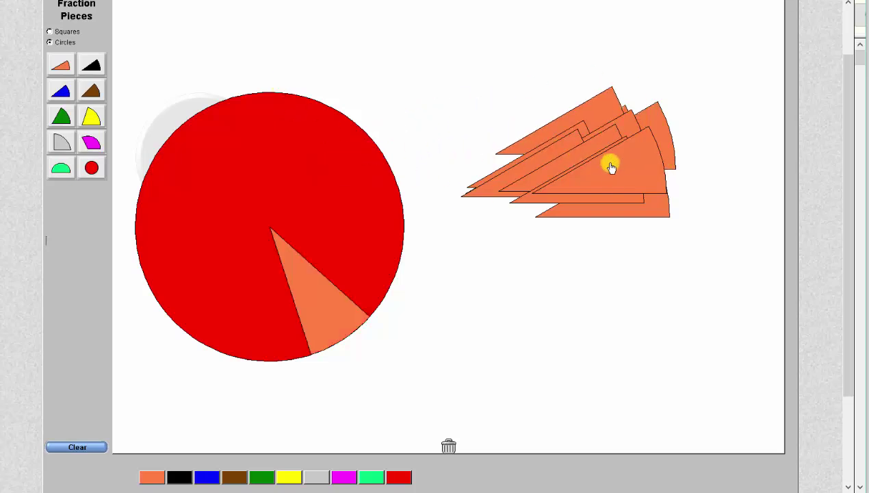
drag(606, 164, 353, 208)
drag(585, 180, 337, 226)
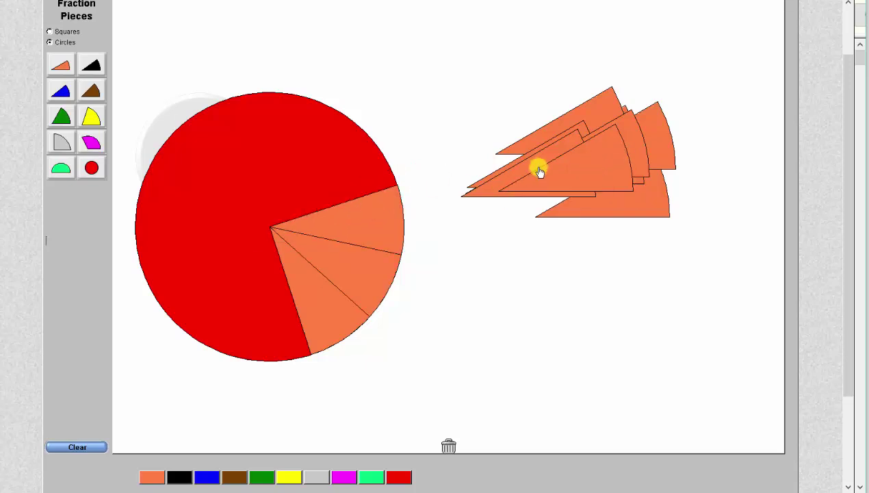
drag(503, 172, 289, 194)
drag(555, 170, 316, 150)
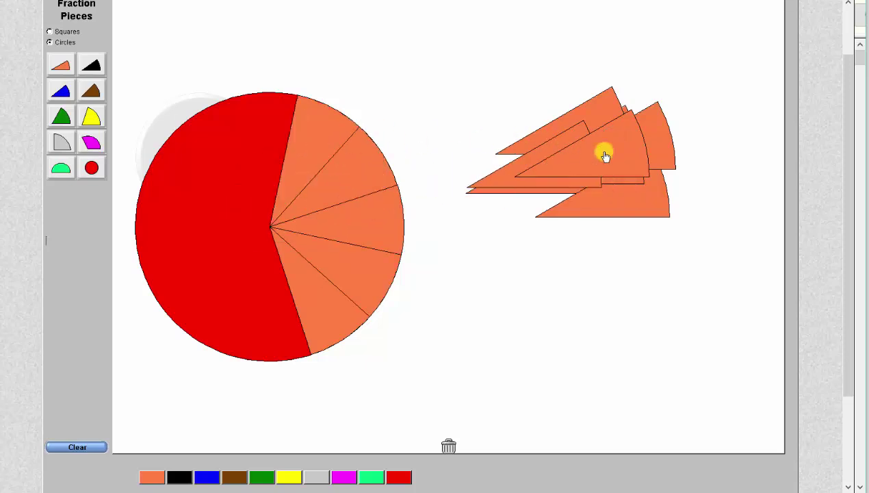
drag(605, 151, 278, 172)
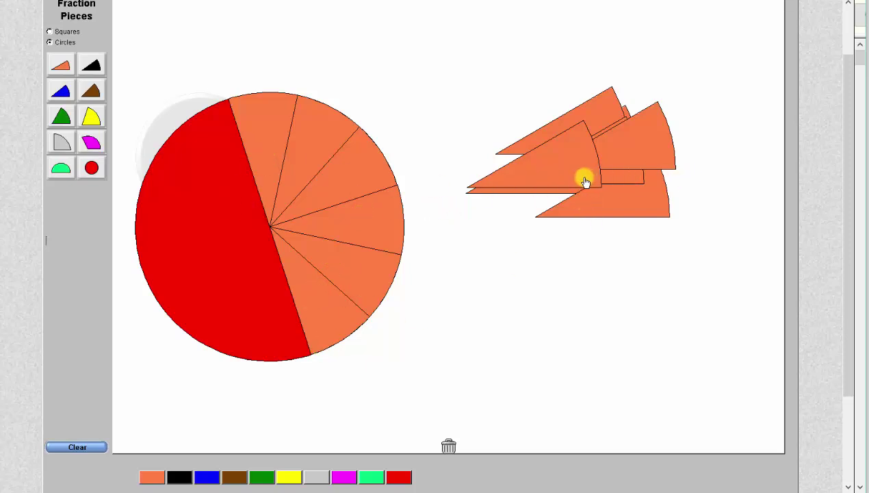
drag(551, 173, 239, 205)
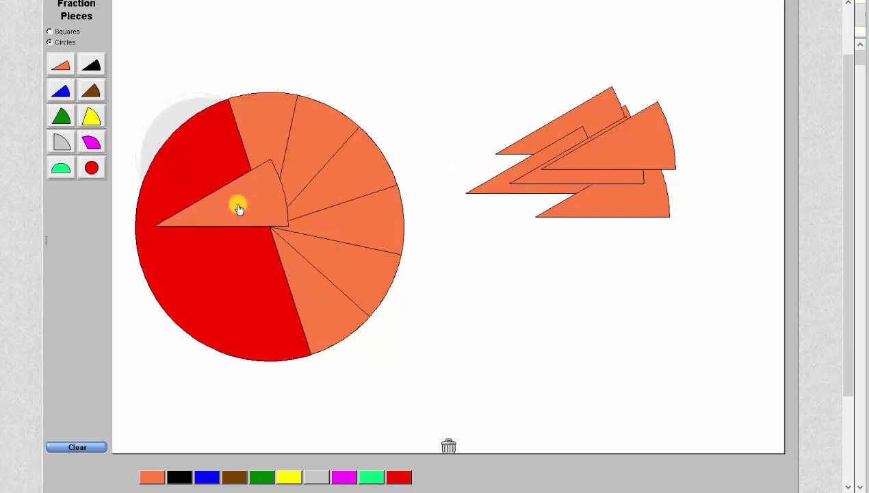
drag(609, 154, 222, 233)
drag(609, 184, 205, 274)
drag(541, 179, 325, 281)
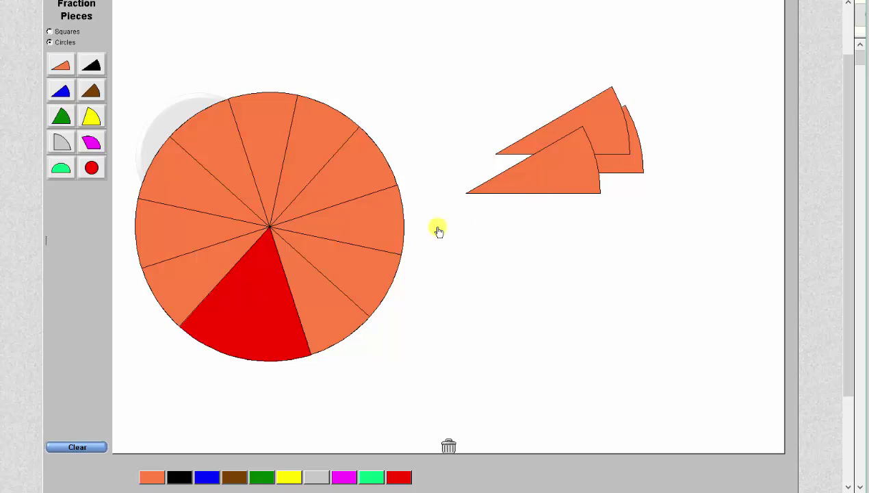
drag(541, 179, 252, 305)
drag(587, 148, 288, 316)
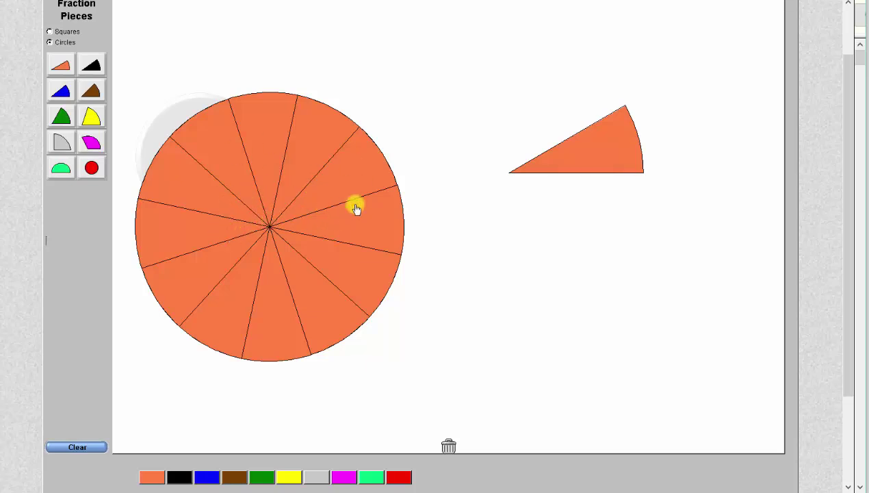
Drag eleven orange slices back out, leaving one twelfth, and write 1 on item g's line
drag(360, 227, 609, 106)
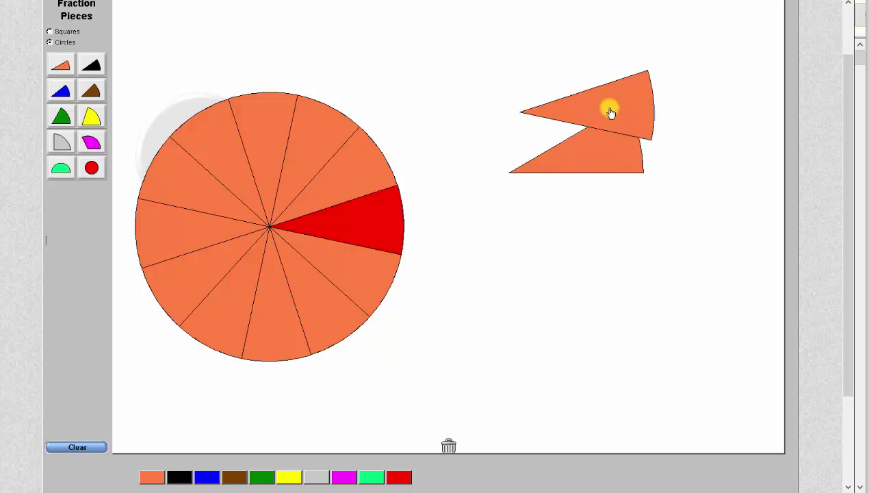
drag(358, 175, 568, 55)
drag(322, 205, 671, 212)
drag(356, 177, 609, 212)
drag(205, 165, 713, 200)
drag(198, 236, 650, 192)
drag(332, 288, 472, 225)
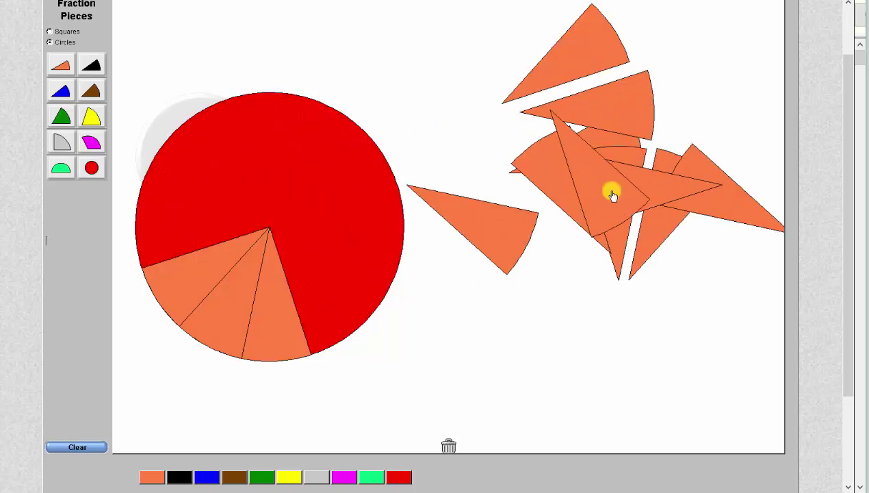
drag(274, 315, 630, 199)
drag(219, 302, 620, 215)
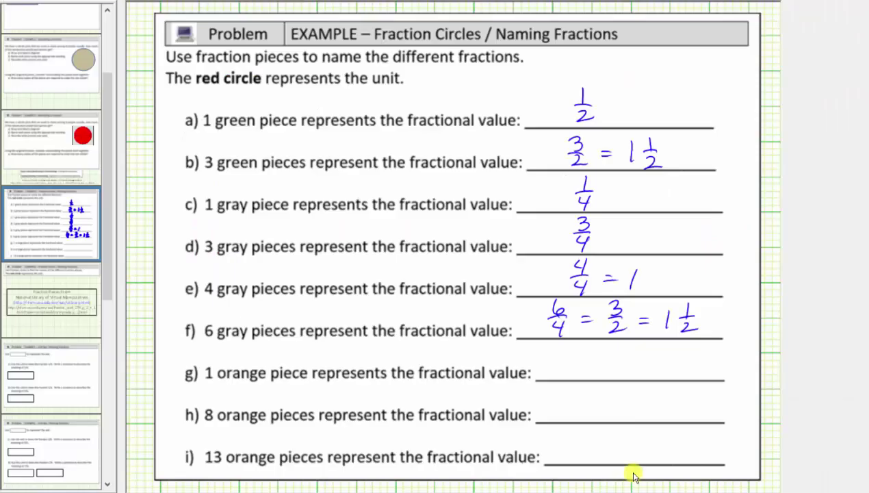
drag(603, 344, 603, 356)
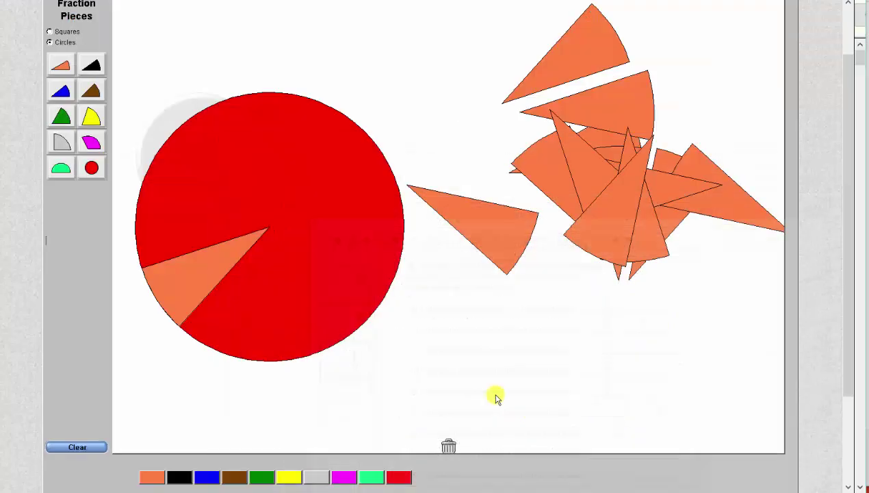
Place eight orange twelfths in the circle, grouped so the uncovered red third is one block
drag(499, 241, 351, 276)
drag(628, 196, 307, 305)
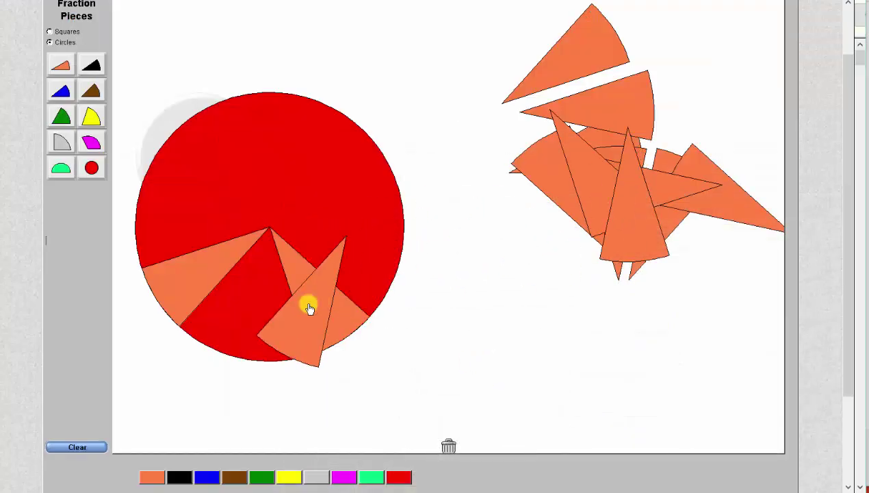
drag(618, 215, 301, 304)
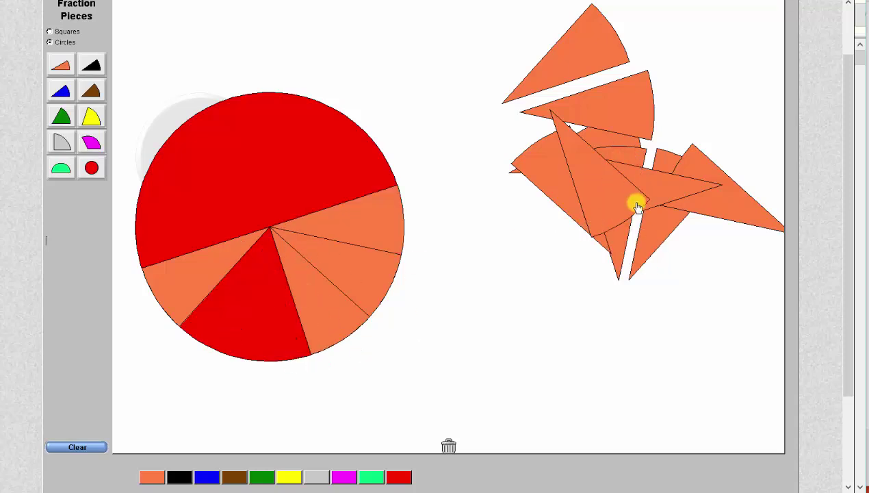
drag(636, 206, 274, 341)
drag(613, 176, 189, 286)
drag(578, 195, 270, 197)
drag(584, 161, 196, 327)
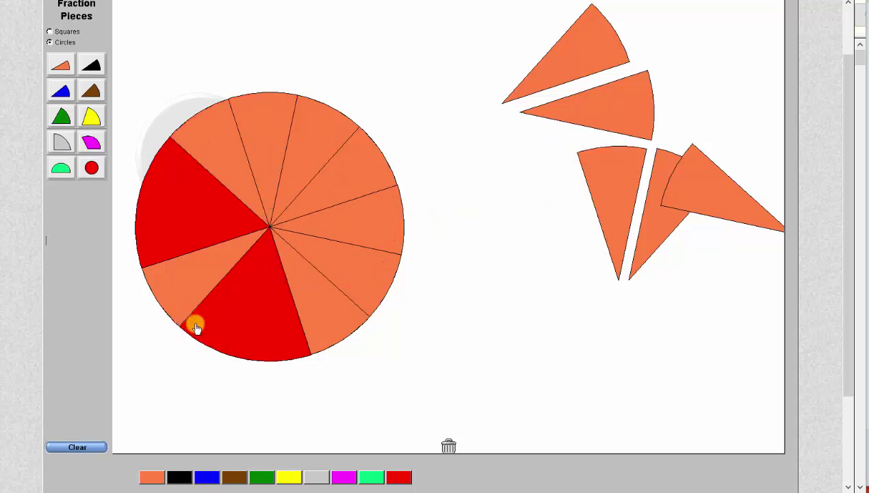
drag(195, 281, 190, 184)
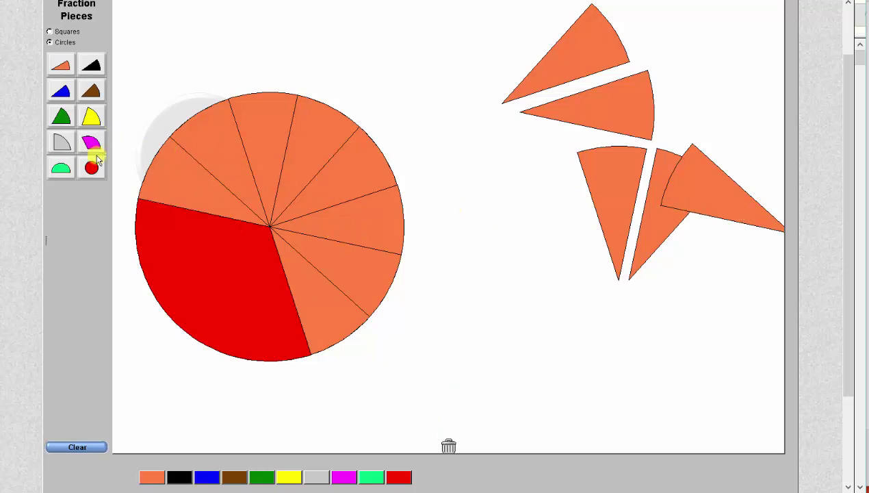
Bring three magenta thirds onto the canvas and lay them over the red circle
drag(92, 147, 465, 254)
drag(92, 141, 537, 330)
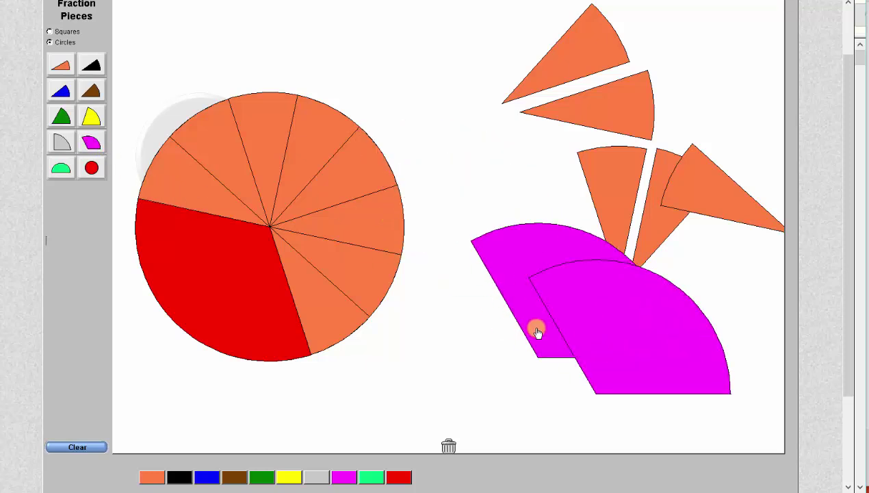
drag(91, 141, 328, 284)
drag(604, 311, 295, 188)
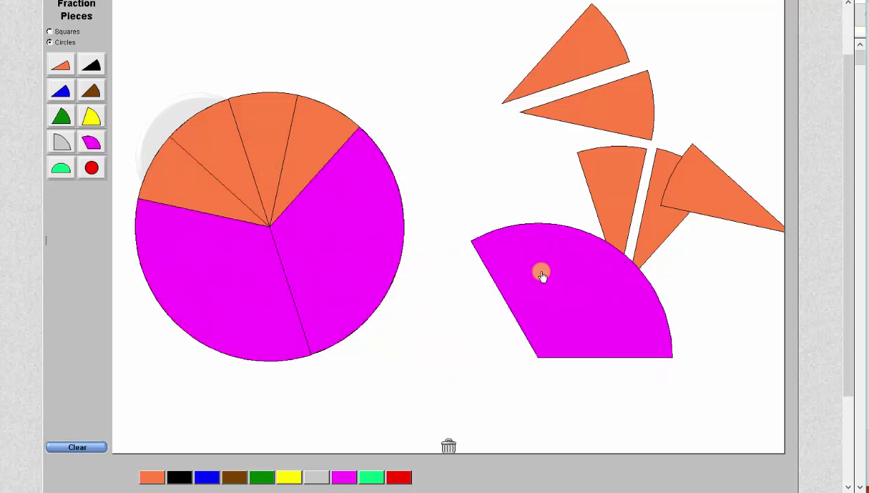
drag(541, 274, 269, 181)
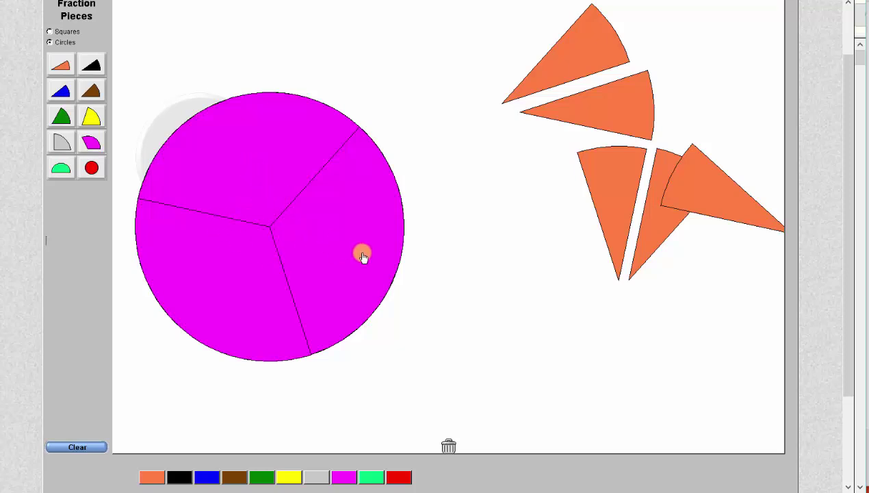
Rearrange the magenta pieces so two thirds sit exactly over the eight orange twelfths
drag(361, 252, 643, 332)
drag(265, 173, 665, 288)
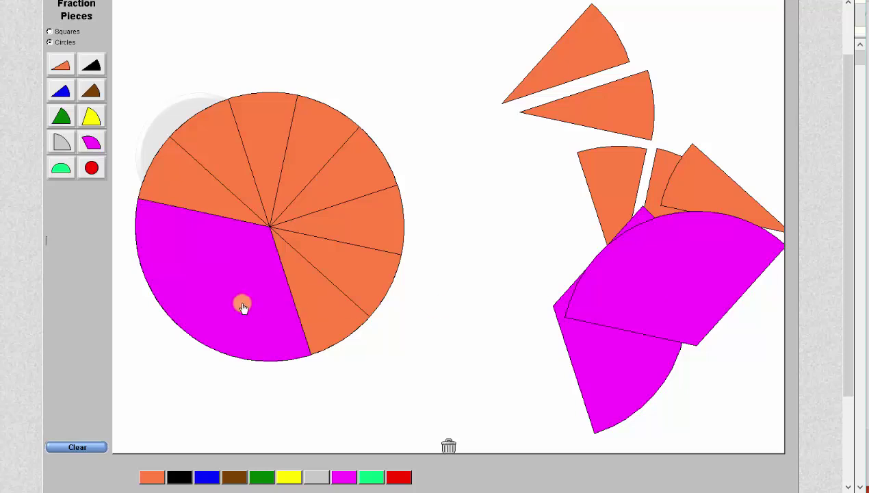
drag(242, 304, 294, 260)
drag(255, 298, 295, 188)
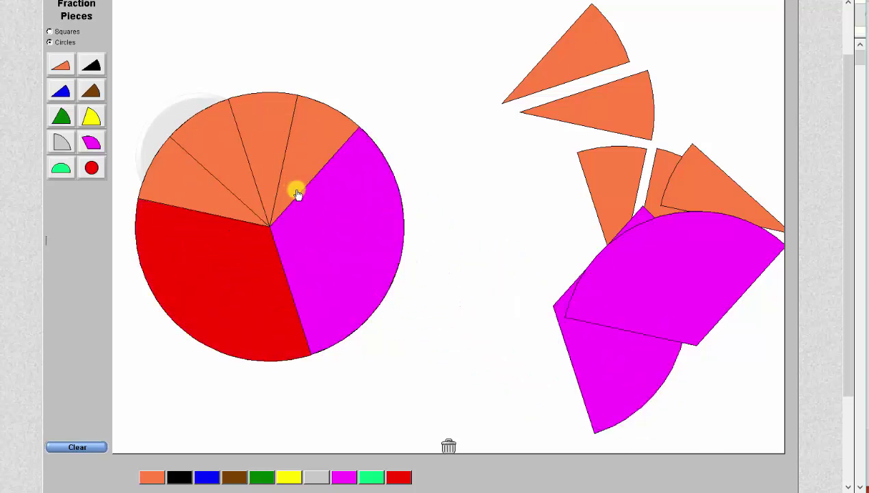
drag(675, 288, 239, 172)
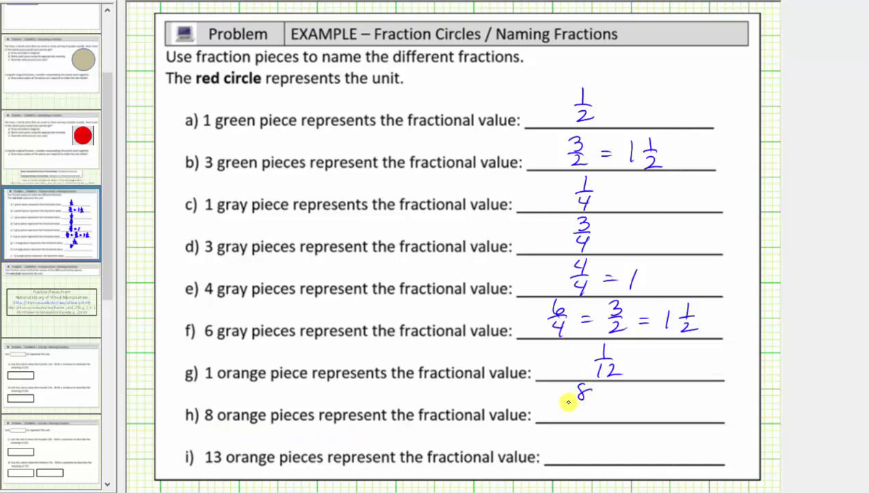
Write 8/12 = beside item h on the worksheet
drag(580, 409, 639, 392)
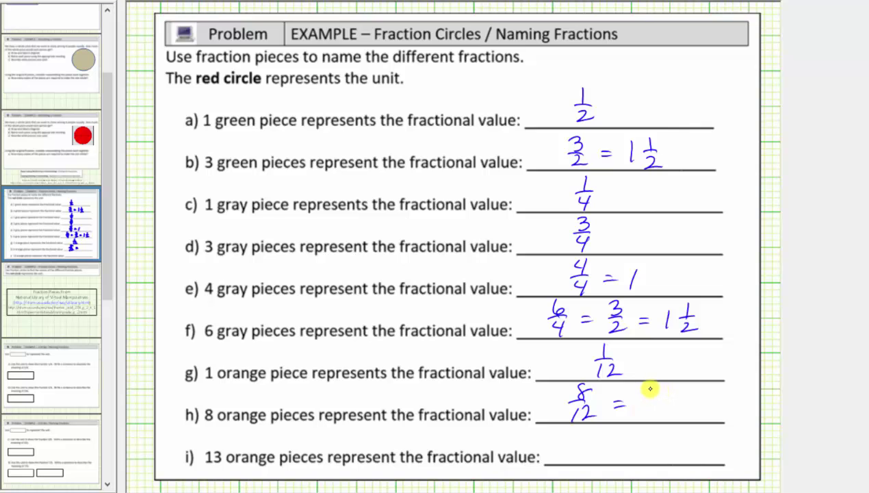